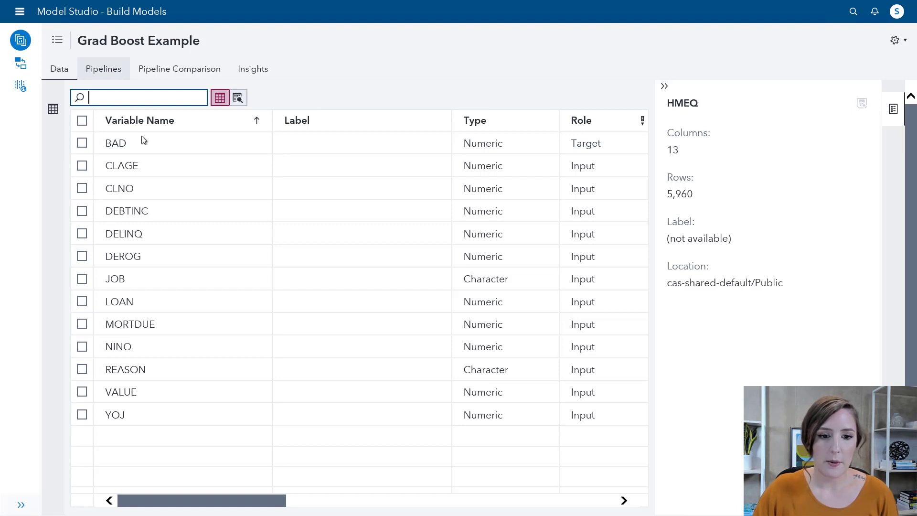
Step: Add a Gradient Boosting supervised learning node beneath the Data node in Pipeline 1
{"action": "left_click", "coordinate": [113, 74]}
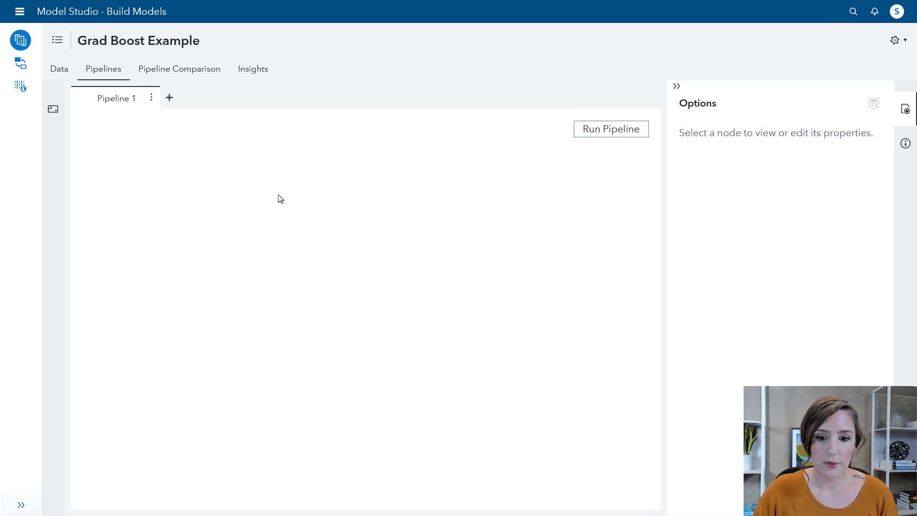
{"action": "left_click", "coordinate": [57, 109]}
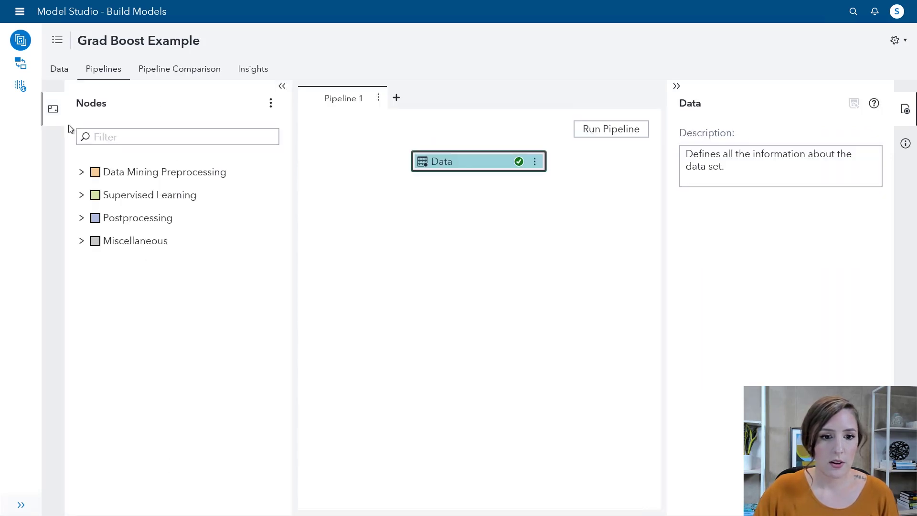
{"action": "left_click", "coordinate": [82, 173]}
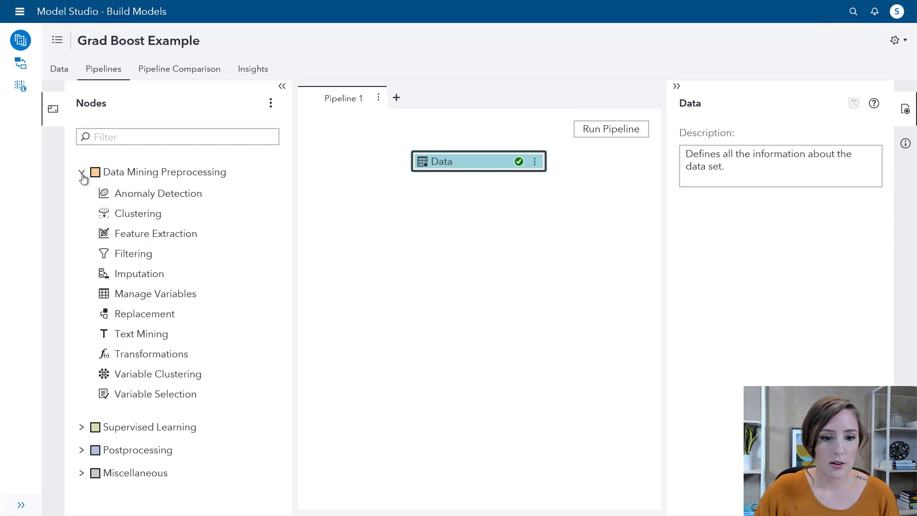
{"action": "left_click", "coordinate": [81, 173]}
{"action": "left_click", "coordinate": [82, 195]}
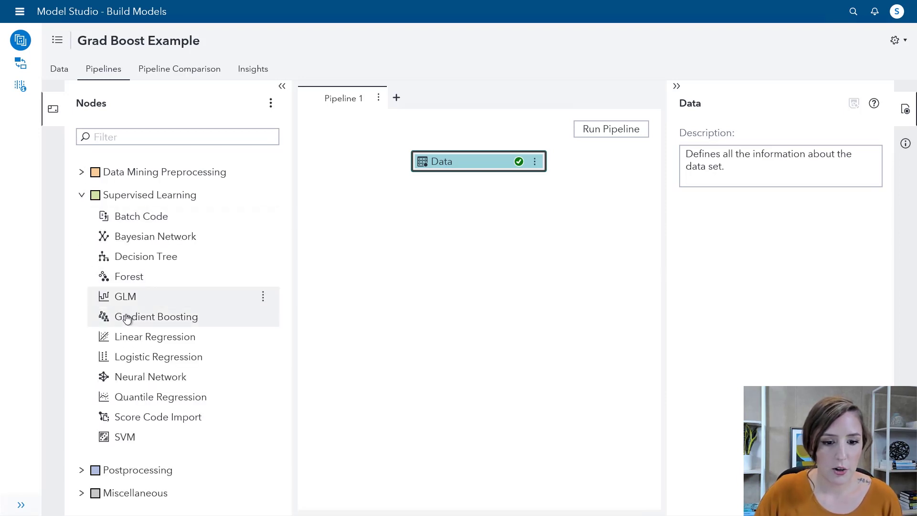
{"action": "left_click_drag", "start_coordinate": [128, 317], "coordinate": [468, 168]}
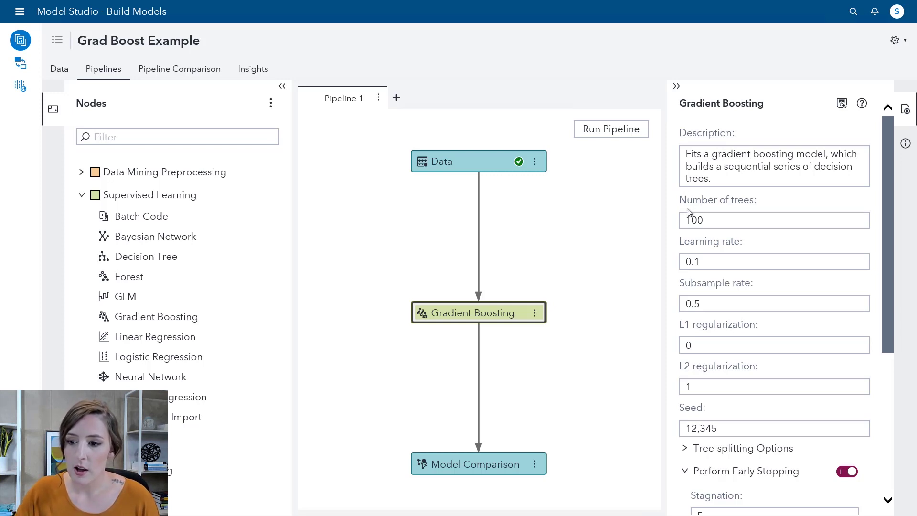
Step: Examine the Gradient Boosting node's properties, including its tree-splitting, early stopping and autotuning options
{"action": "mouse_move", "coordinate": [745, 199]}
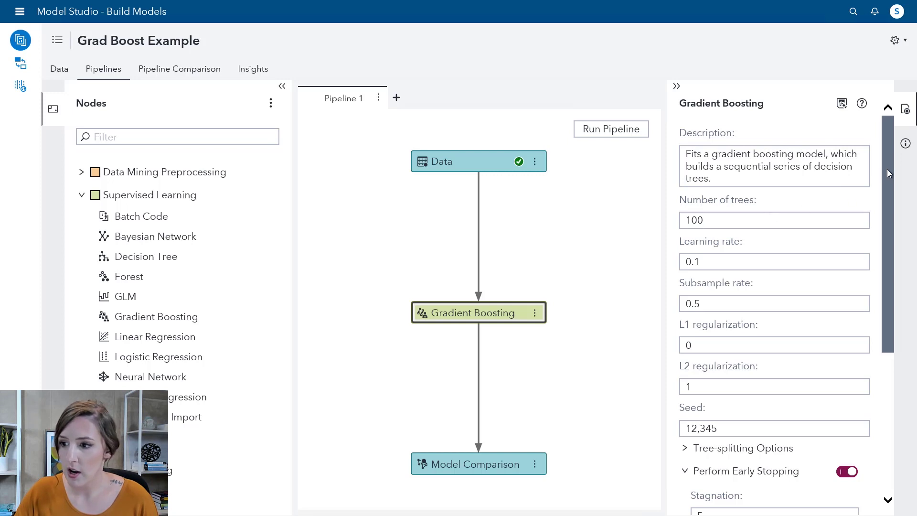
{"action": "scroll", "coordinate": [883, 200], "scroll_direction": "down", "scroll_amount": 3}
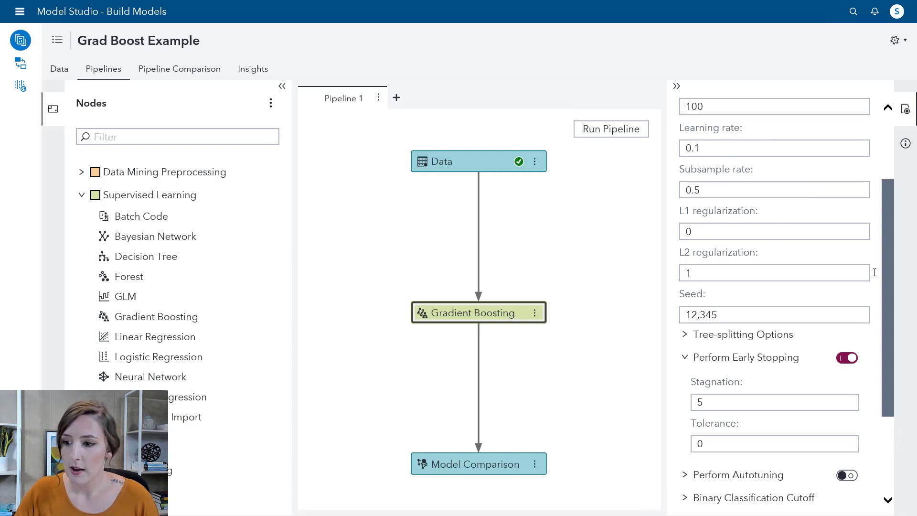
{"action": "scroll", "coordinate": [886, 254], "scroll_direction": "down", "scroll_amount": 3}
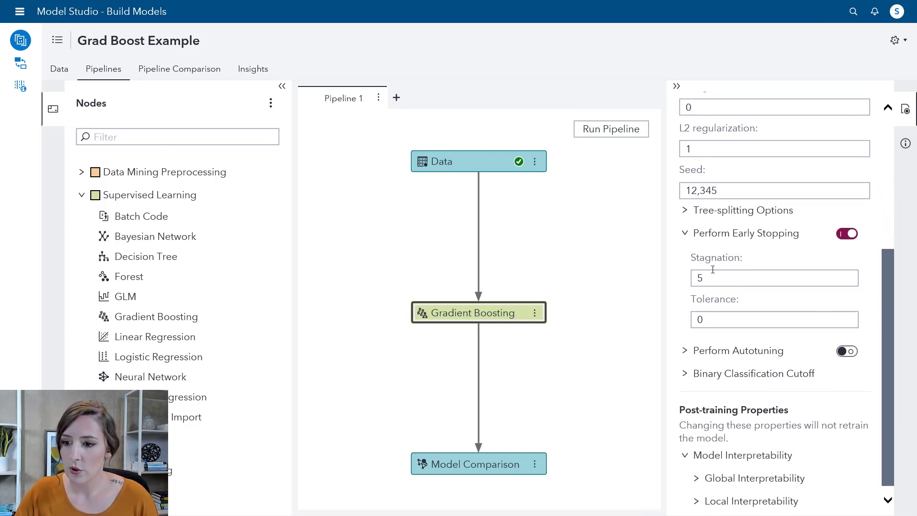
{"action": "left_click", "coordinate": [689, 214]}
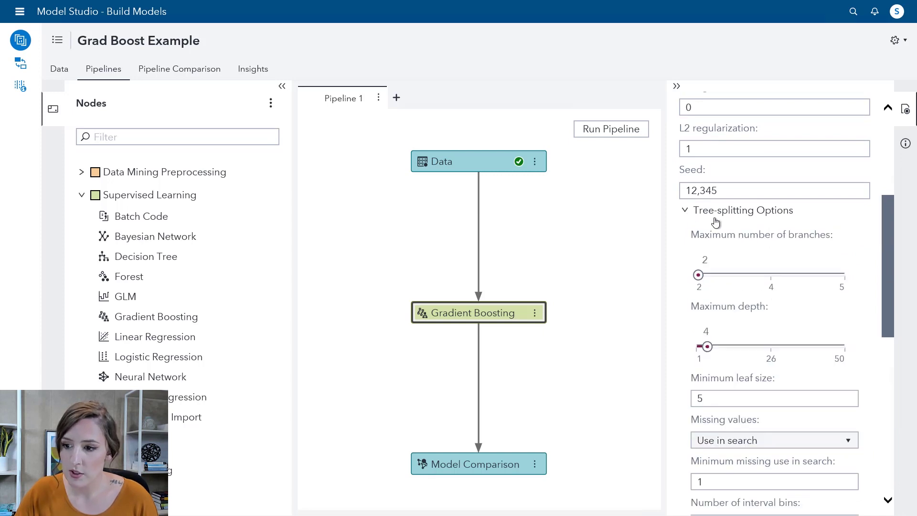
{"action": "scroll", "coordinate": [881, 249], "scroll_direction": "down", "scroll_amount": 1}
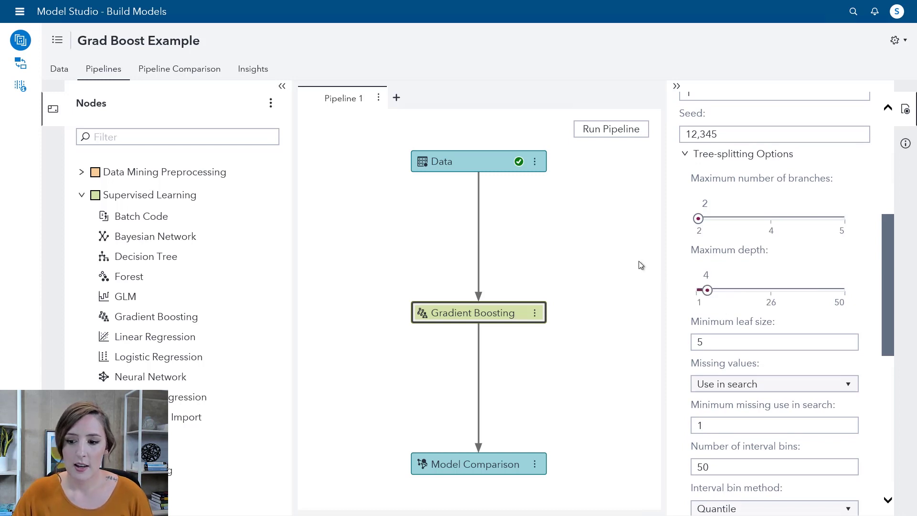
{"action": "left_click_drag", "start_coordinate": [886, 248], "coordinate": [859, 143]}
{"action": "left_click_drag", "start_coordinate": [857, 192], "coordinate": [857, 380]}
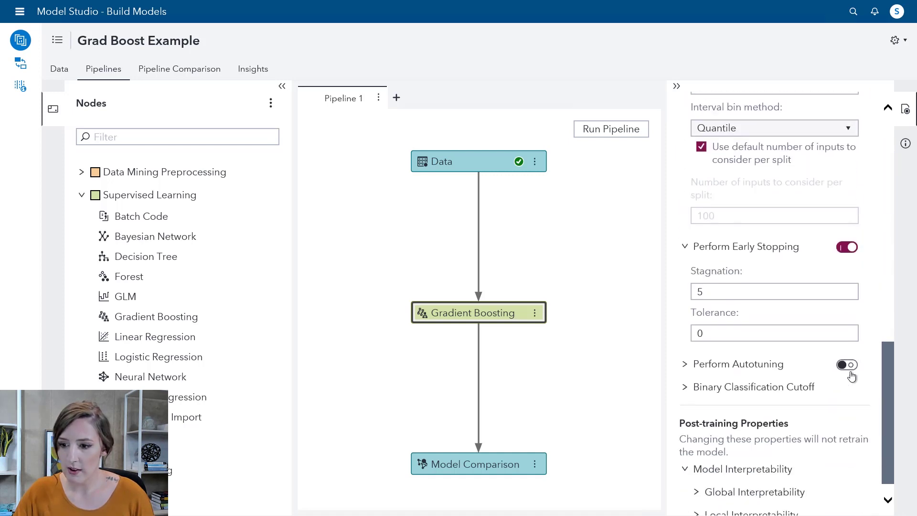
{"action": "left_click", "coordinate": [684, 366]}
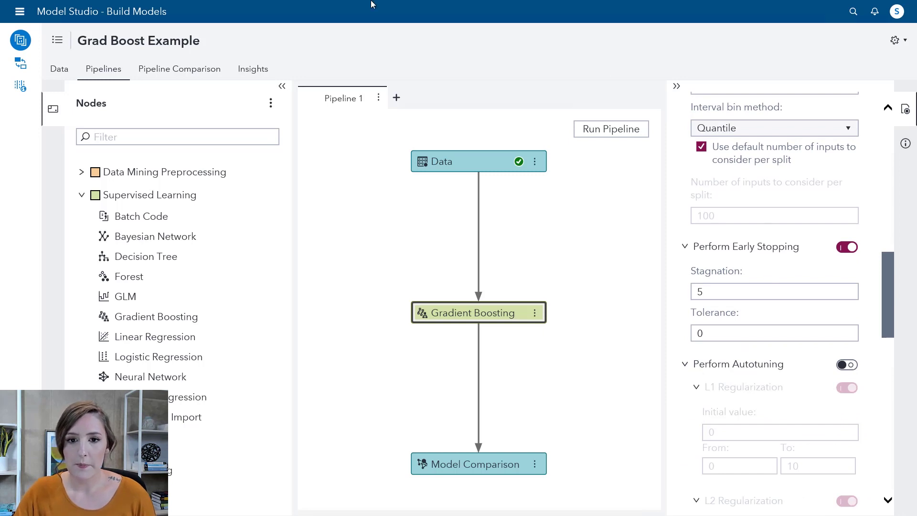
Step: Consult the SAS Help Center pages on the Gradient Boosting task and the GRADBOOST procedure, and return to Model Studio
{"action": "mouse_move", "coordinate": [372, 4]}
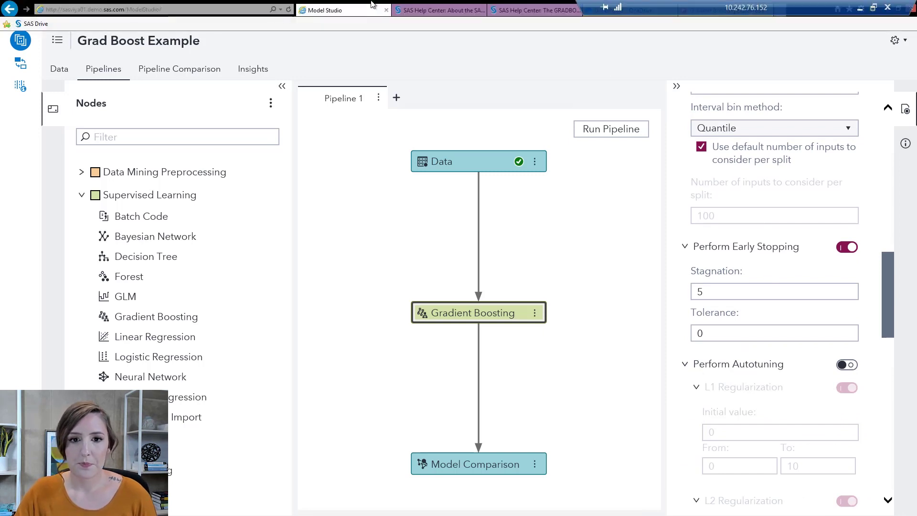
{"action": "left_click", "coordinate": [415, 11]}
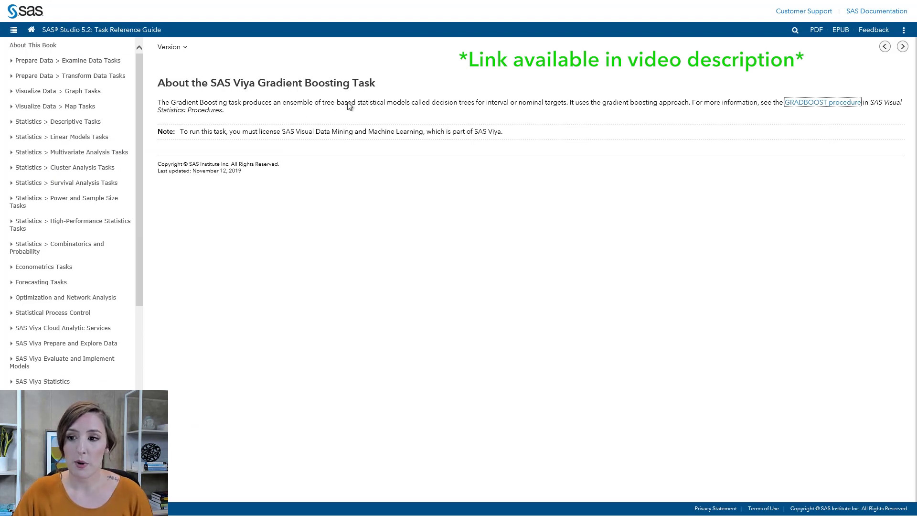
{"action": "mouse_move", "coordinate": [525, 3]}
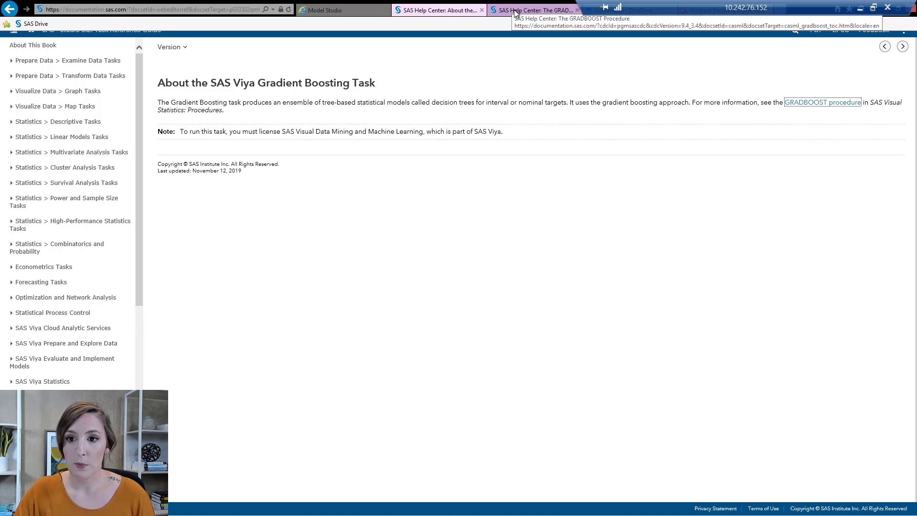
{"action": "left_click", "coordinate": [515, 11]}
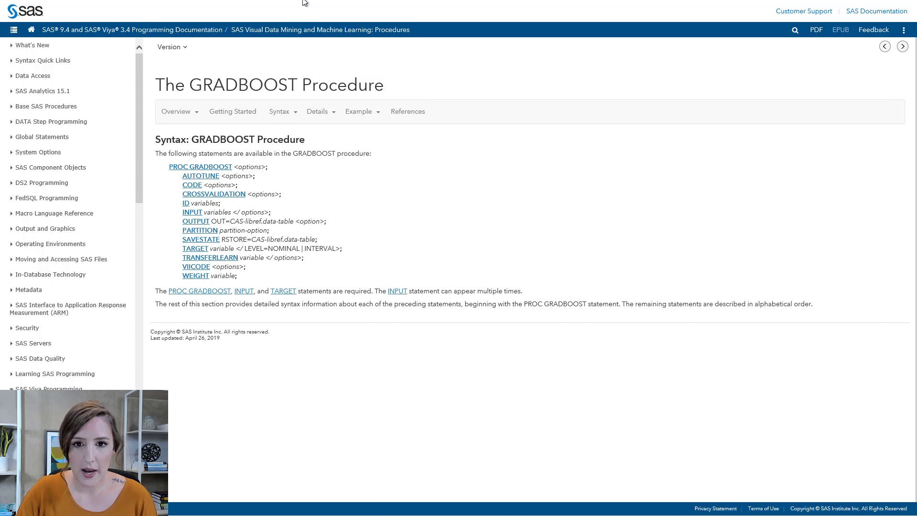
{"action": "mouse_move", "coordinate": [308, 1]}
{"action": "left_click", "coordinate": [322, 9]}
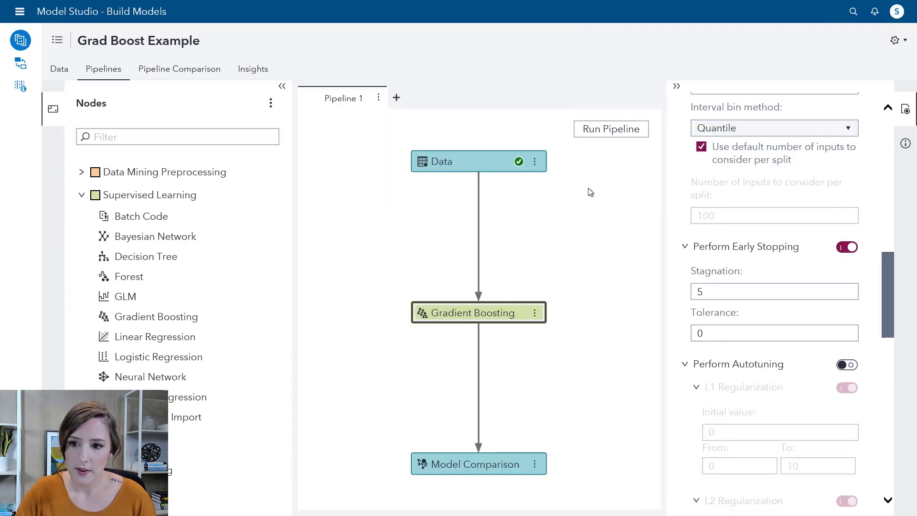
Step: Run Pipeline 1 and open the results of the Gradient Boosting node
{"action": "left_click", "coordinate": [605, 137]}
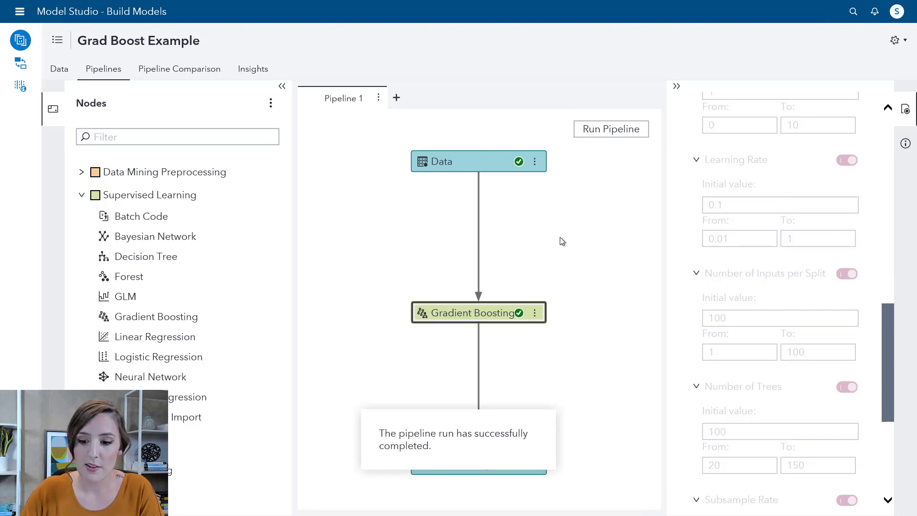
{"action": "left_click", "coordinate": [536, 313]}
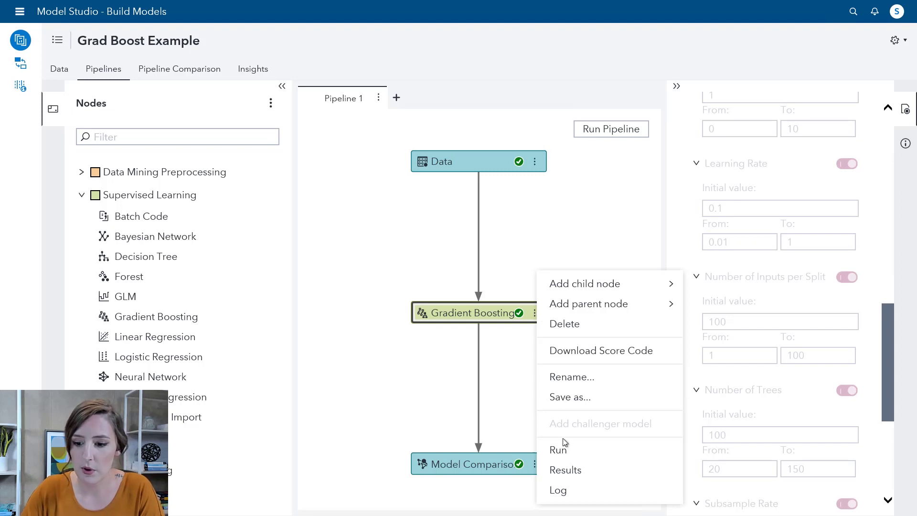
{"action": "left_click", "coordinate": [565, 469]}
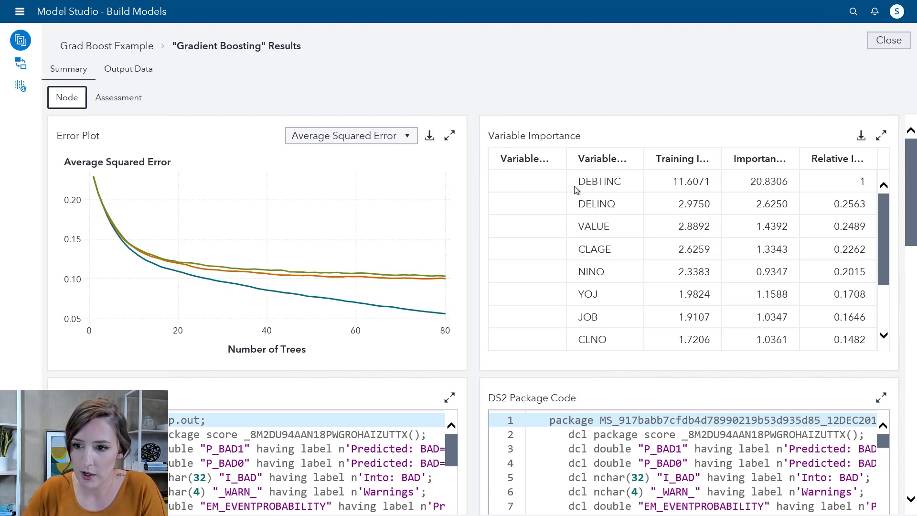
Step: Examine the enlarged error plot for Misclassification Rate across the number of trees, and close the Gradient Boosting results
{"action": "left_click", "coordinate": [407, 137]}
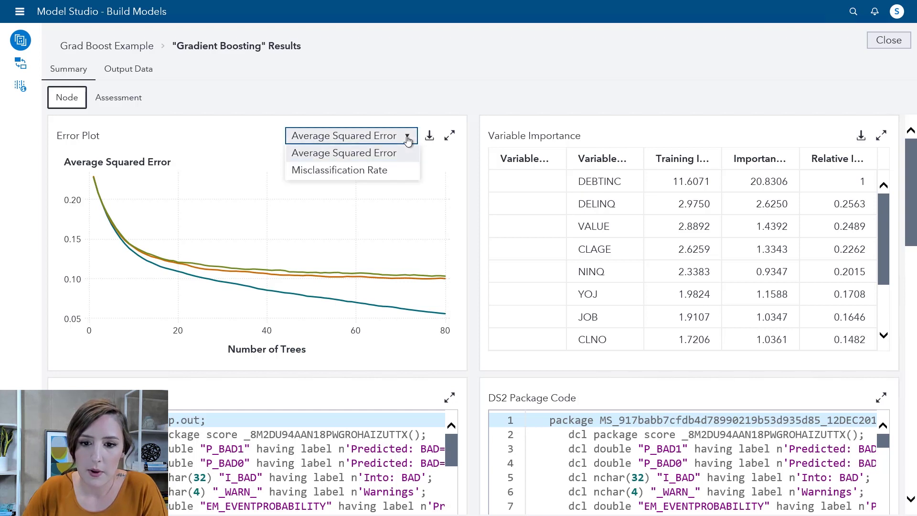
{"action": "left_click", "coordinate": [364, 171]}
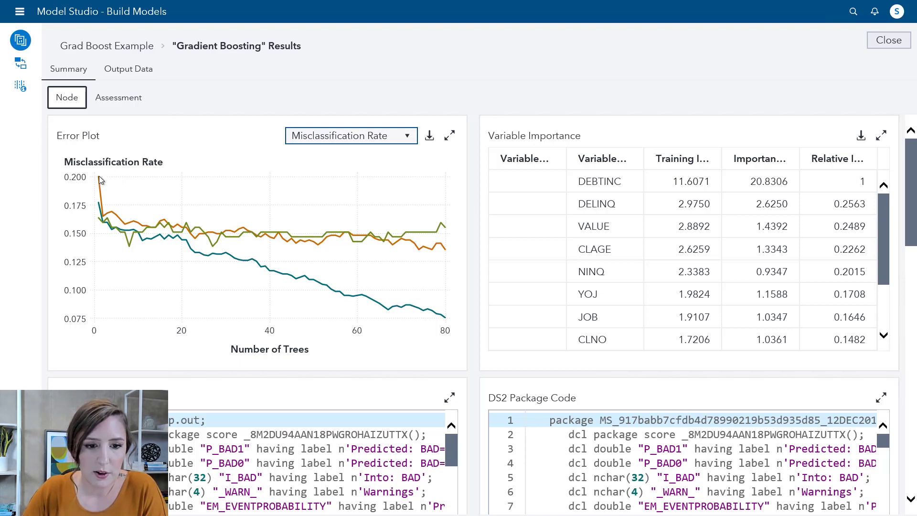
{"action": "mouse_move", "coordinate": [108, 205]}
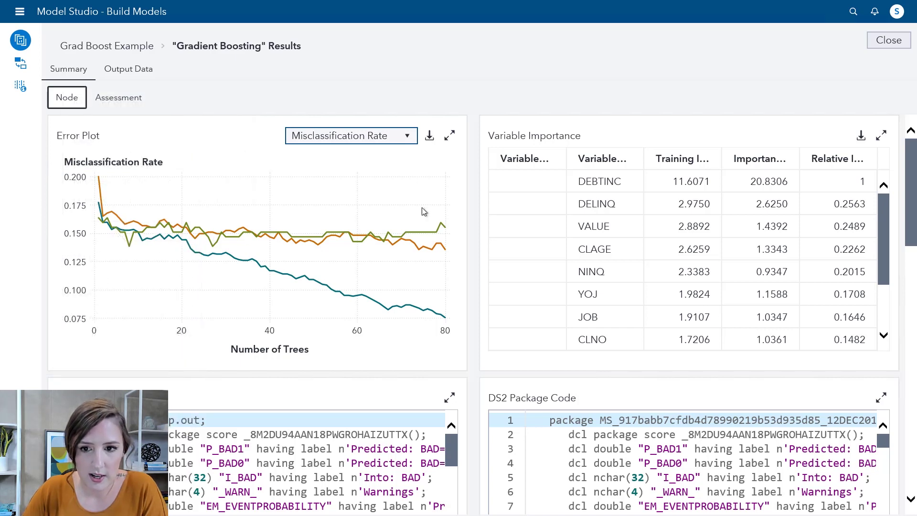
{"action": "double_click", "coordinate": [268, 293]}
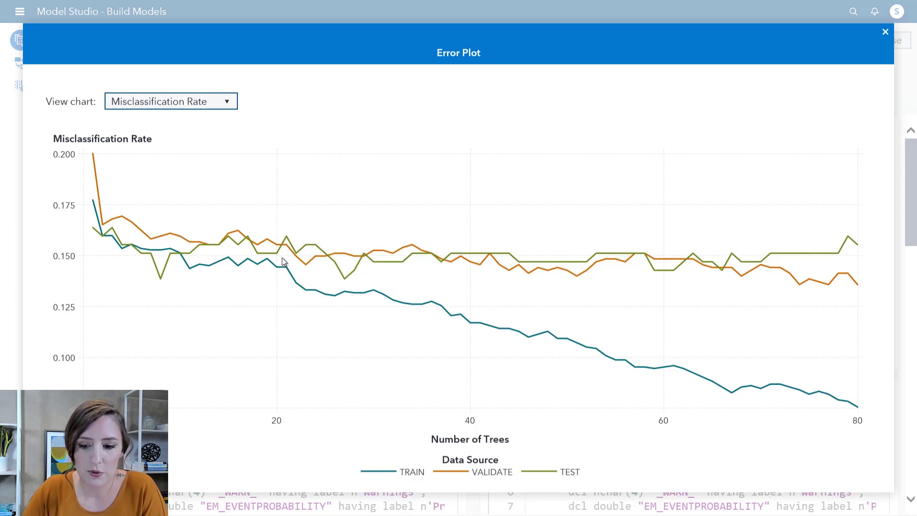
{"action": "left_click", "coordinate": [885, 33]}
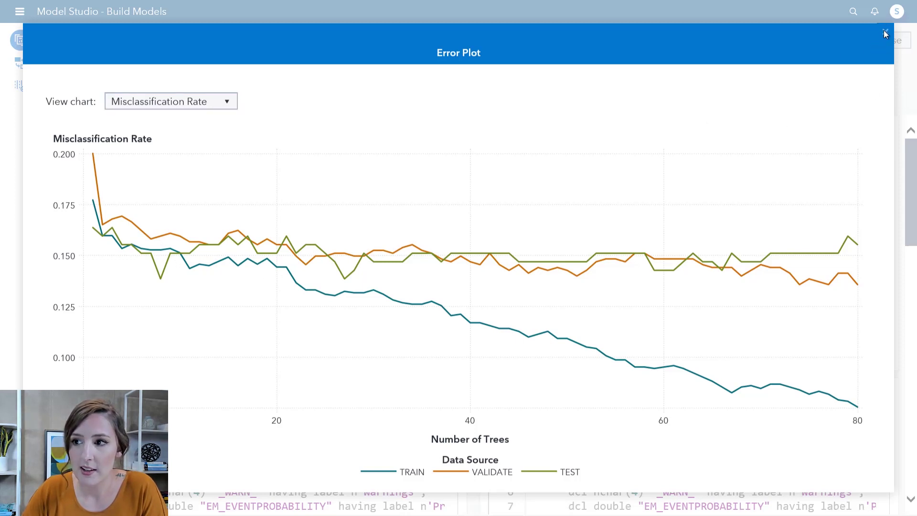
{"action": "left_click", "coordinate": [885, 33]}
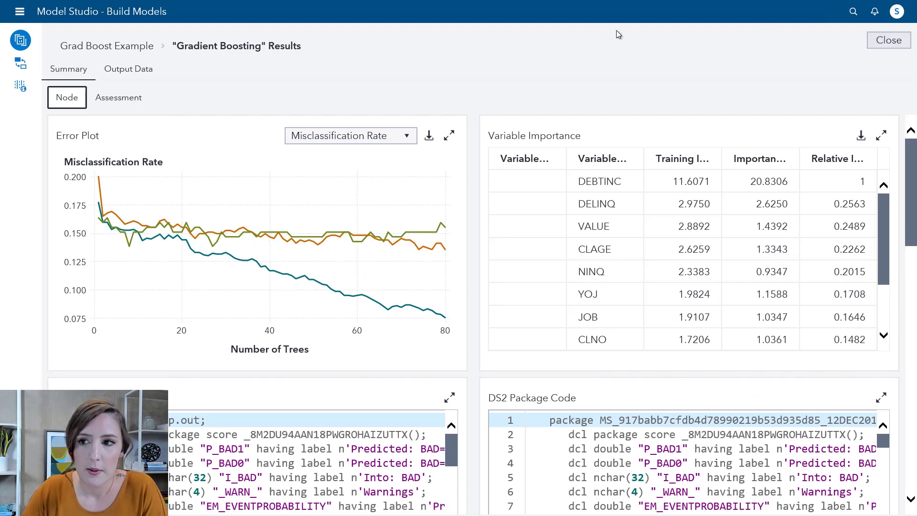
{"action": "left_click", "coordinate": [880, 49]}
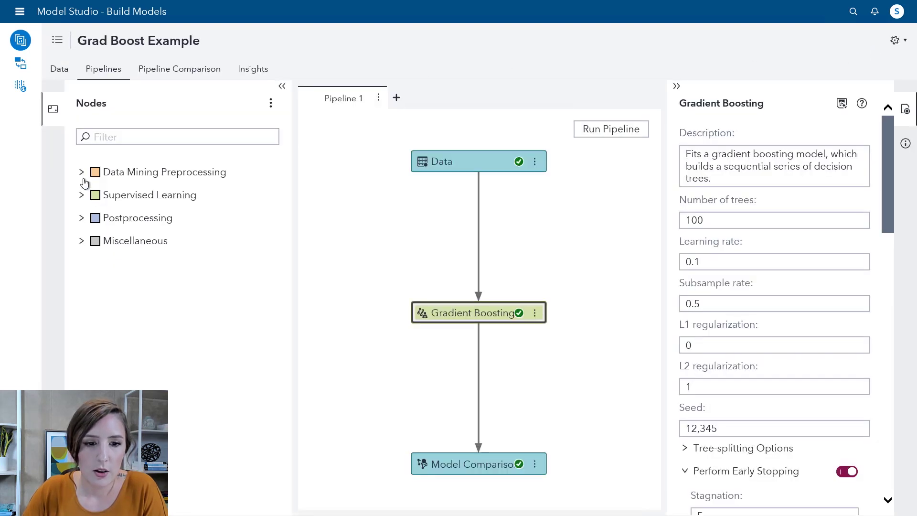
Step: Add a Forest node and a Decision Tree node beneath the Data node, parallel to Gradient Boosting
{"action": "left_click", "coordinate": [81, 195]}
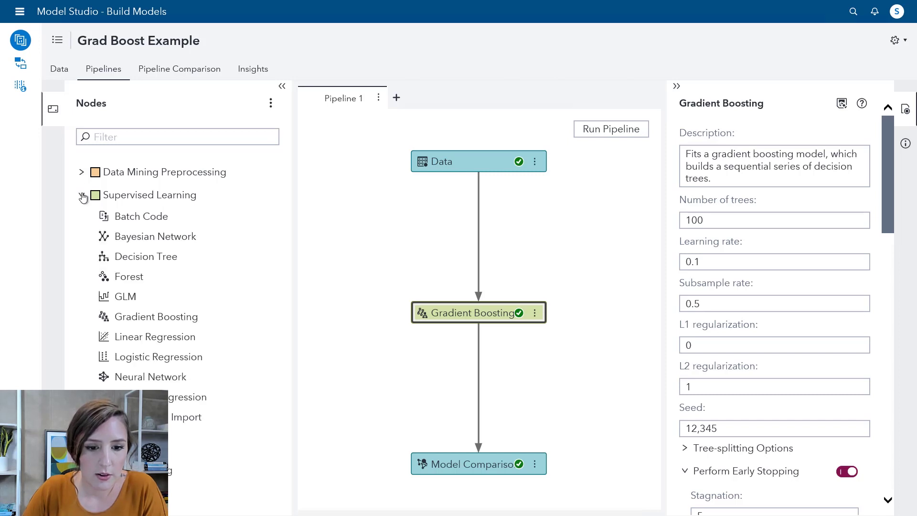
{"action": "left_click_drag", "start_coordinate": [123, 282], "coordinate": [486, 166]}
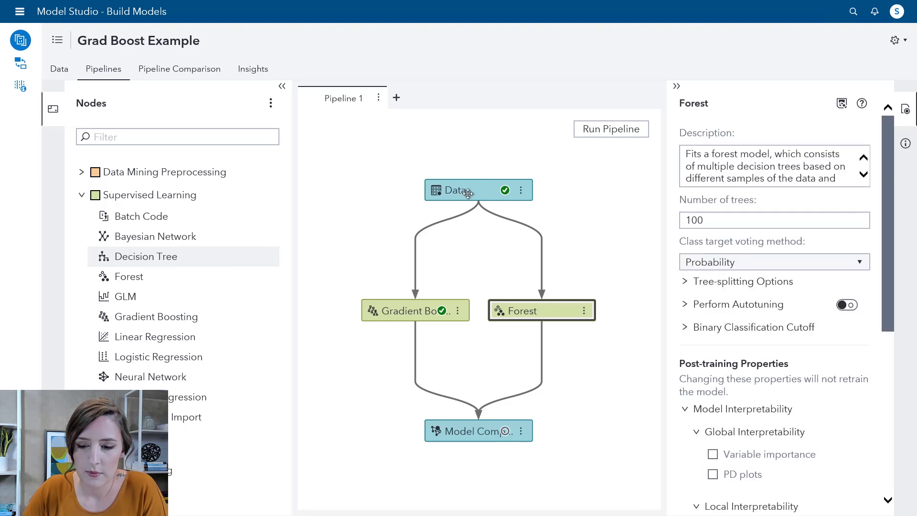
{"action": "left_click_drag", "start_coordinate": [149, 261], "coordinate": [454, 192]}
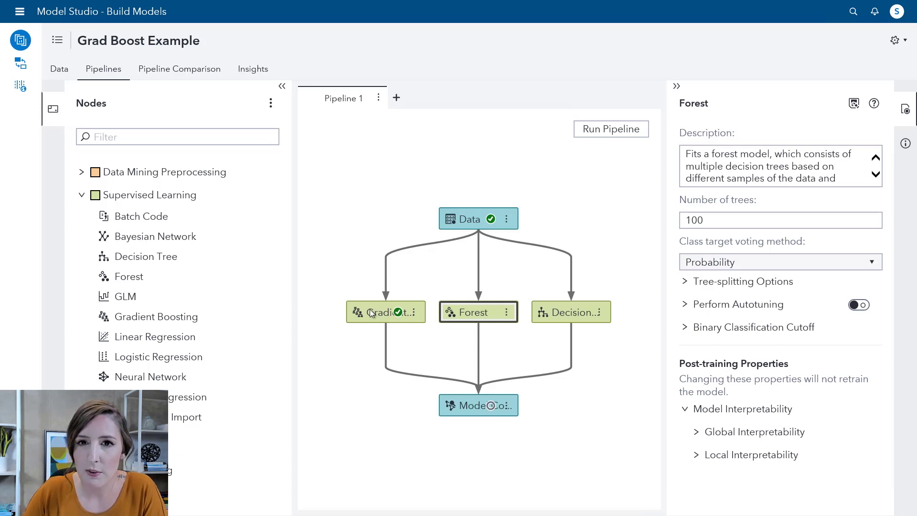
Step: Increase the maximum depth in the Gradient Boosting node's tree-splitting options
{"action": "mouse_move", "coordinate": [372, 313]}
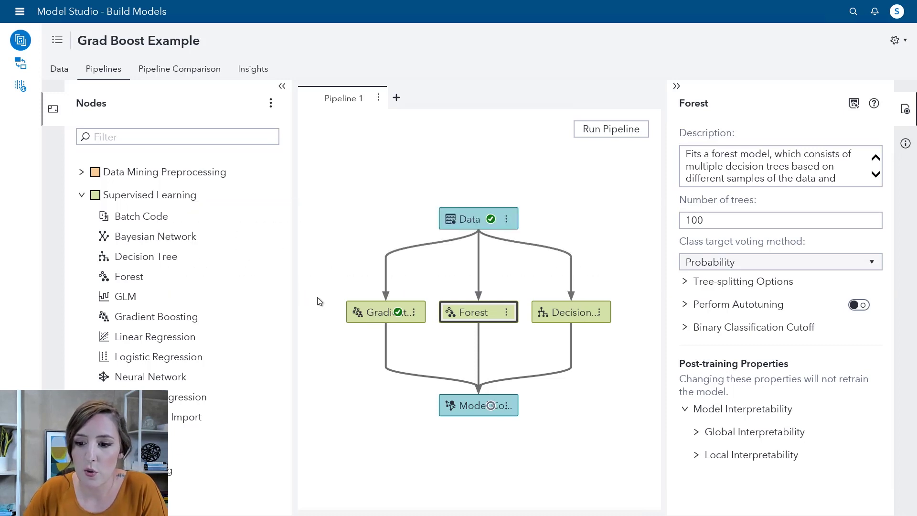
{"action": "left_click", "coordinate": [396, 315]}
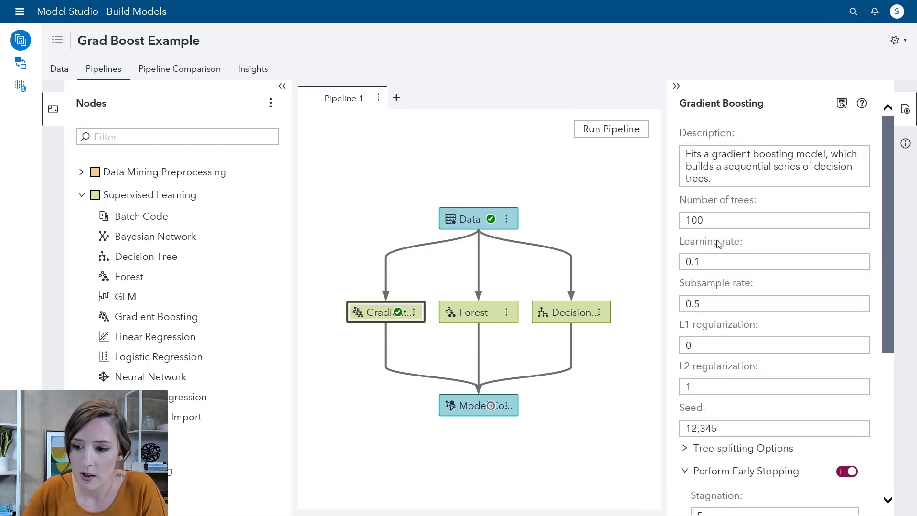
{"action": "left_click_drag", "start_coordinate": [889, 200], "coordinate": [890, 345]}
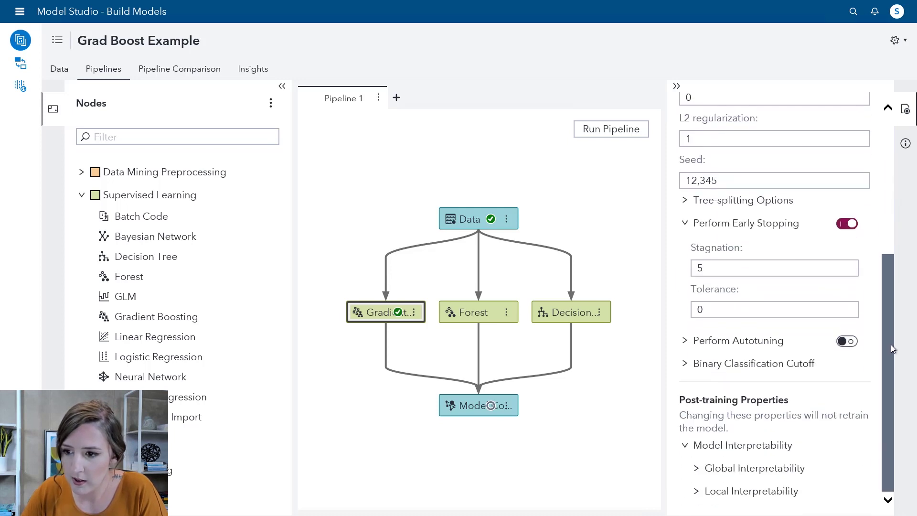
{"action": "left_click", "coordinate": [685, 201]}
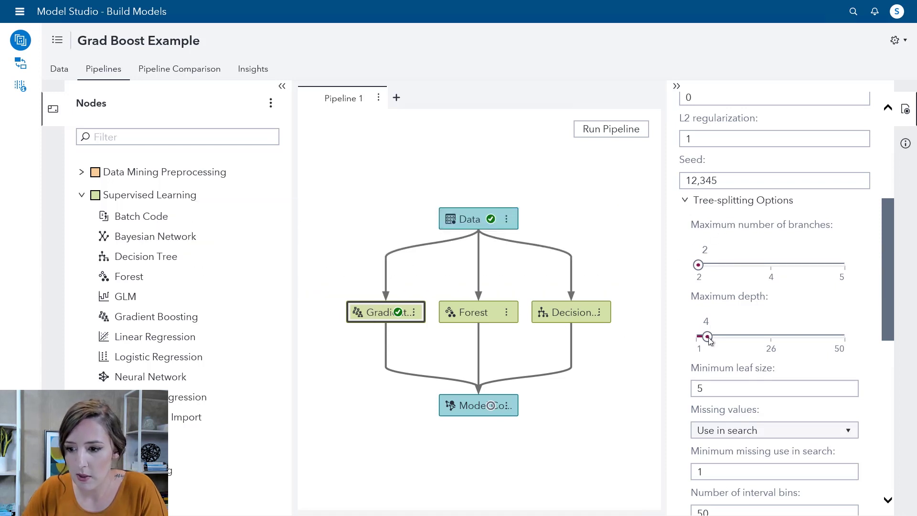
{"action": "left_click_drag", "start_coordinate": [710, 339], "coordinate": [727, 339]}
Step: Set the maximum depth to 10 in the Forest node's tree-splitting options
{"action": "left_click", "coordinate": [468, 316]}
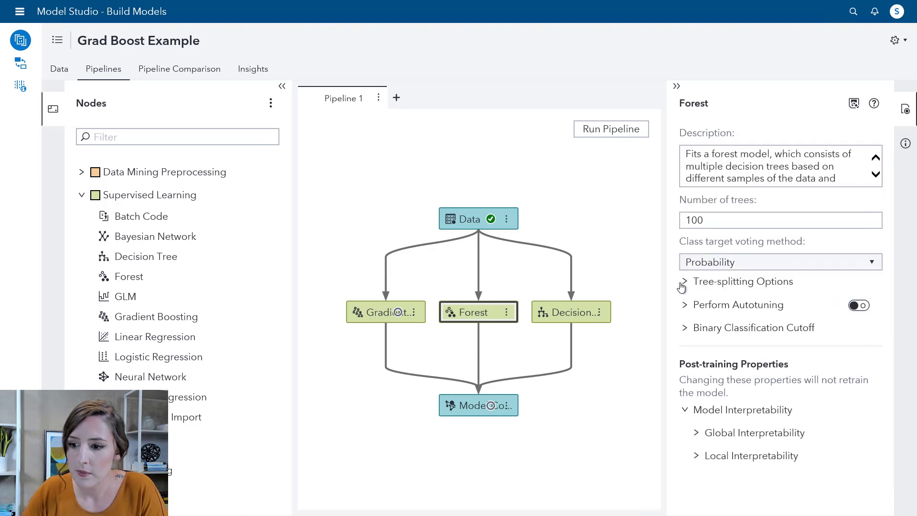
{"action": "left_click", "coordinate": [681, 286]}
{"action": "scroll", "coordinate": [670, 332], "scroll_direction": "down", "scroll_amount": 4}
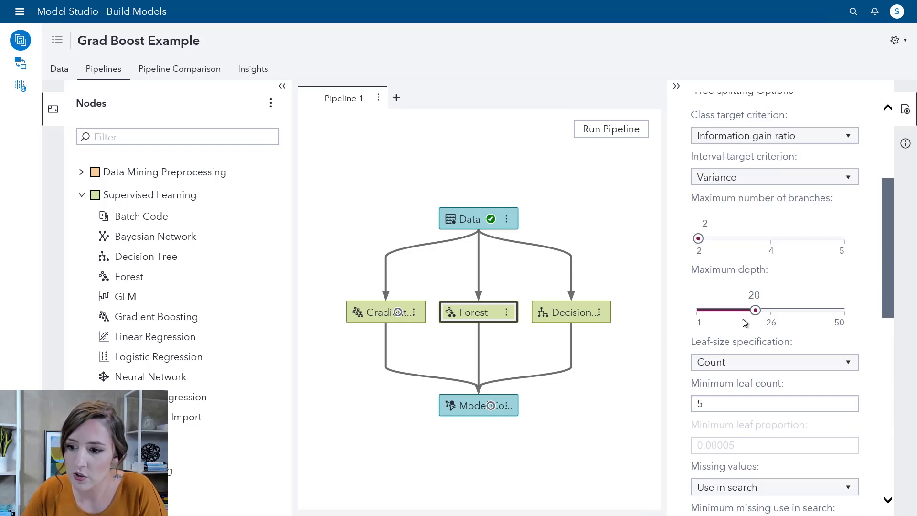
{"action": "left_click_drag", "start_coordinate": [756, 311], "coordinate": [726, 311]}
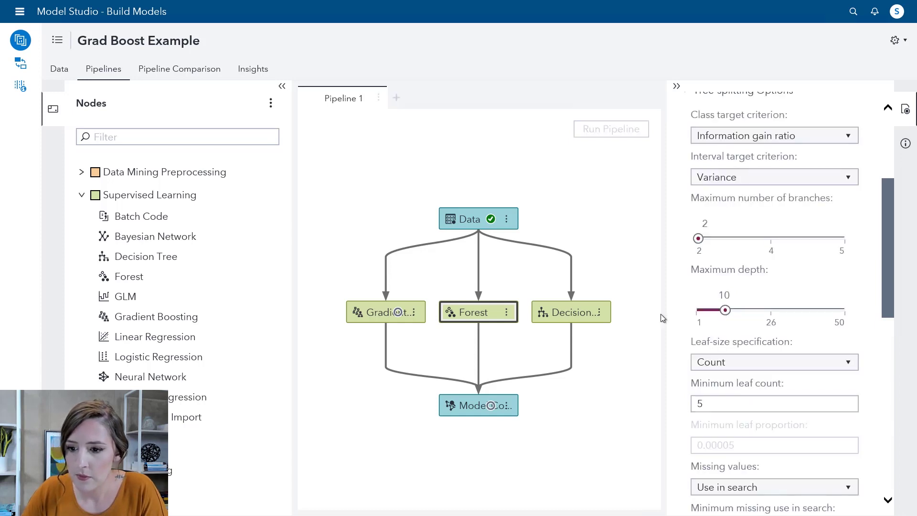
Step: Check the maximum depth and other settings in the Decision Tree node's splitting options
{"action": "left_click", "coordinate": [569, 314]}
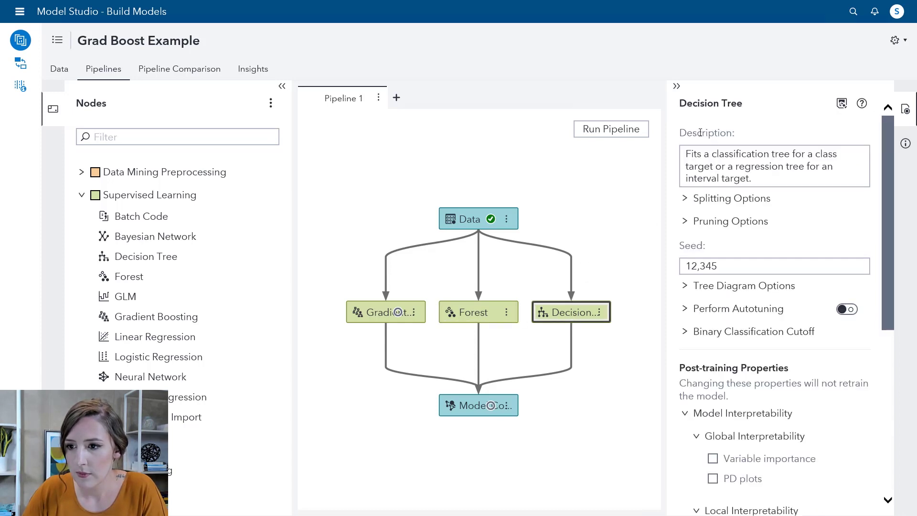
{"action": "left_click", "coordinate": [685, 199]}
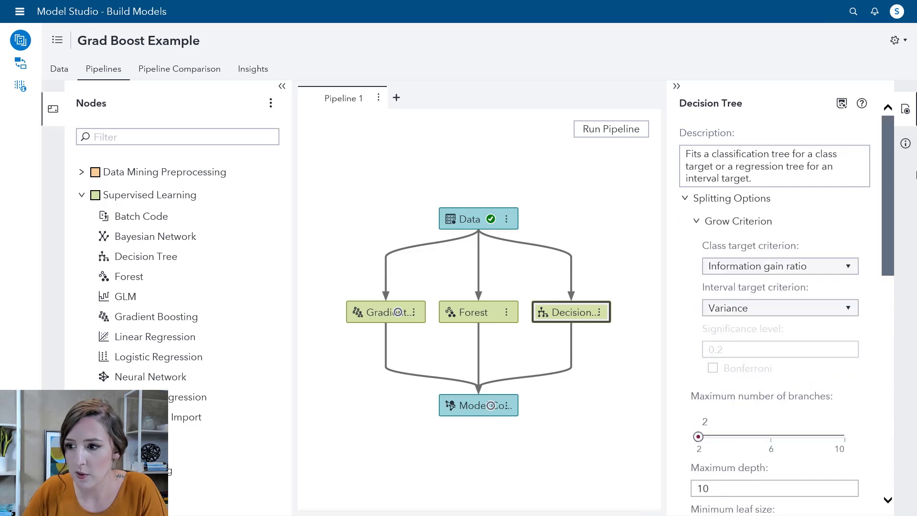
{"action": "left_click_drag", "start_coordinate": [891, 163], "coordinate": [890, 194]}
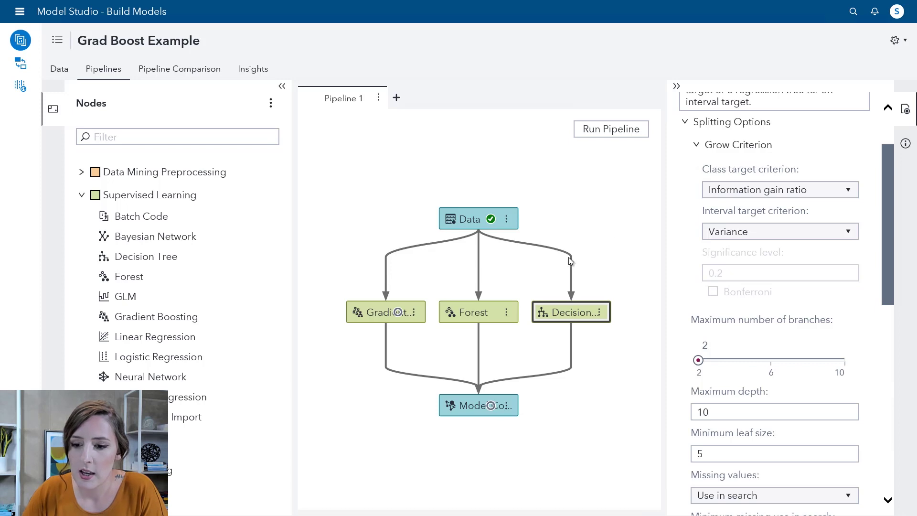
Step: Run Pipeline 1 with all three models and open the results of the Model Comparison node
{"action": "left_click", "coordinate": [614, 131]}
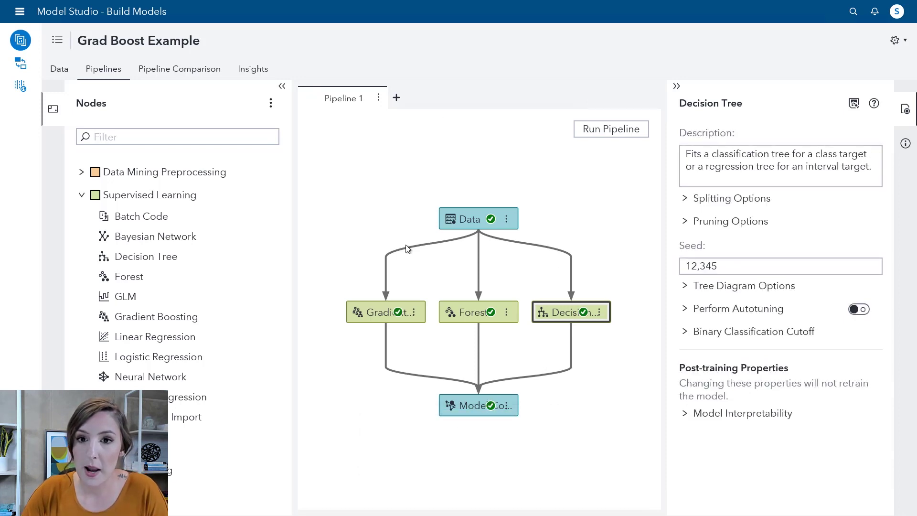
{"action": "left_click", "coordinate": [507, 406]}
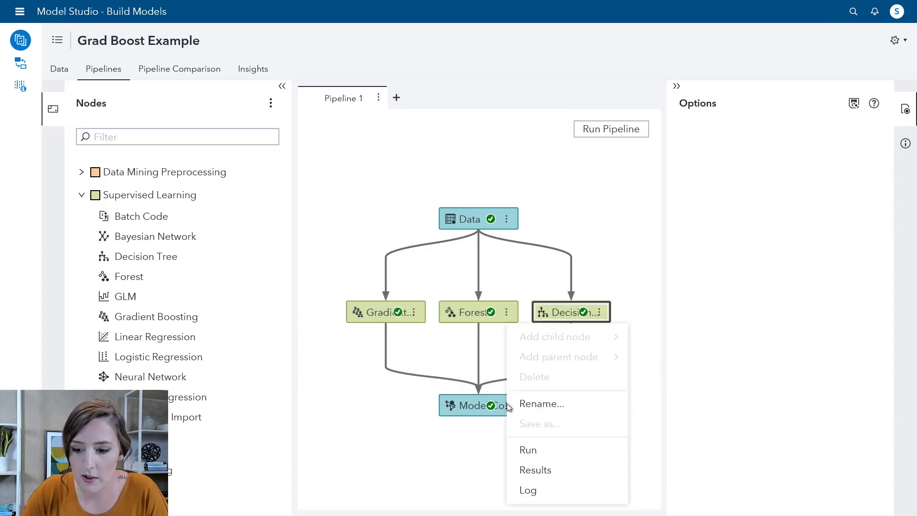
{"action": "left_click", "coordinate": [546, 470]}
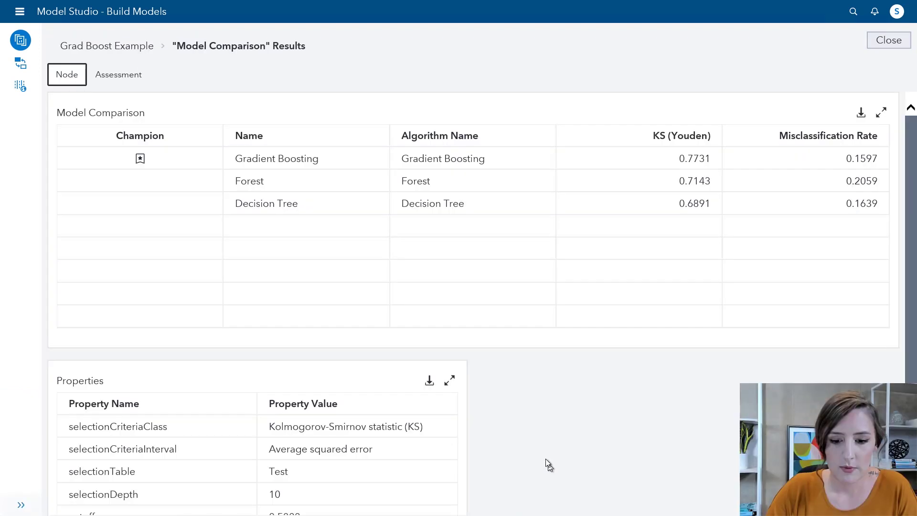